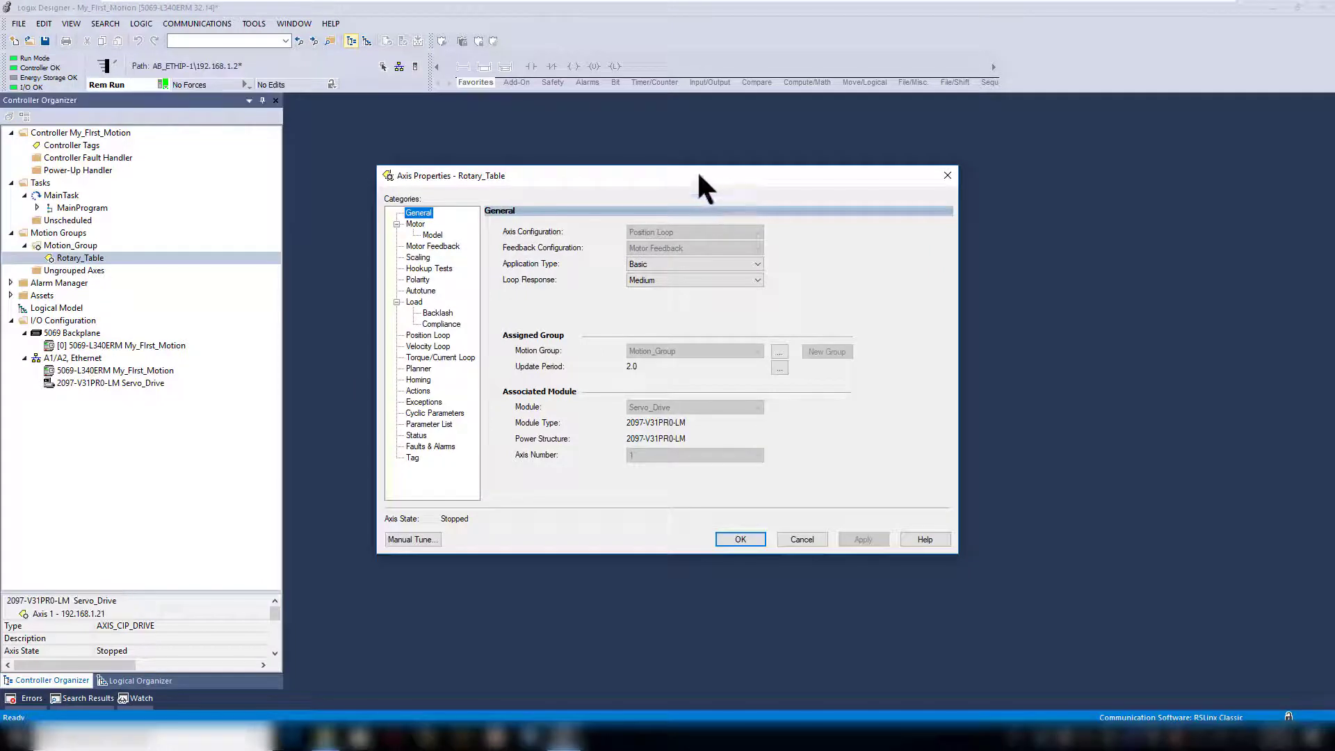
# - Arrange the Rotary_Table Axis Properties and Motion Direct Commands dialogs side by side, and display the axis's motion status
pyautogui.moveTo(697, 170); pyautogui.dragTo(1043, 262)
pyautogui.moveTo(783, 193); pyautogui.dragTo(612, 297)
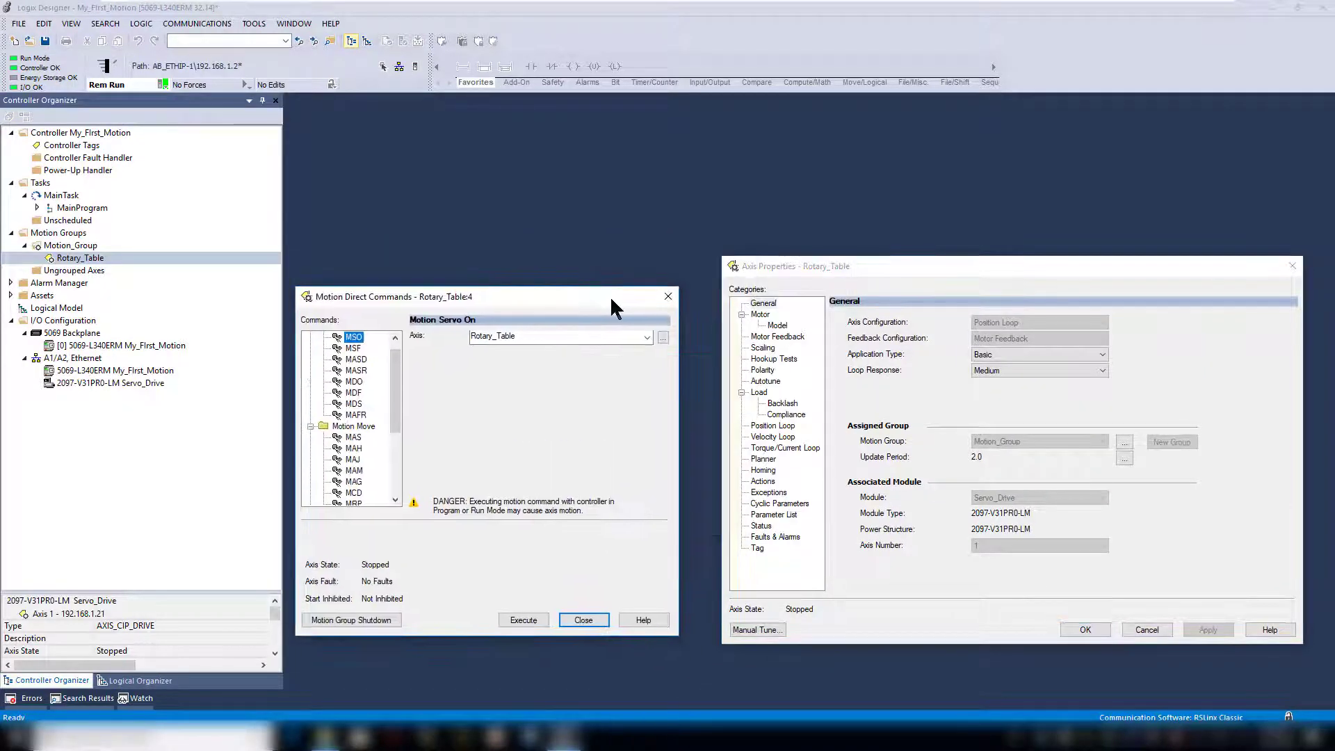
pyautogui.click(761, 524)
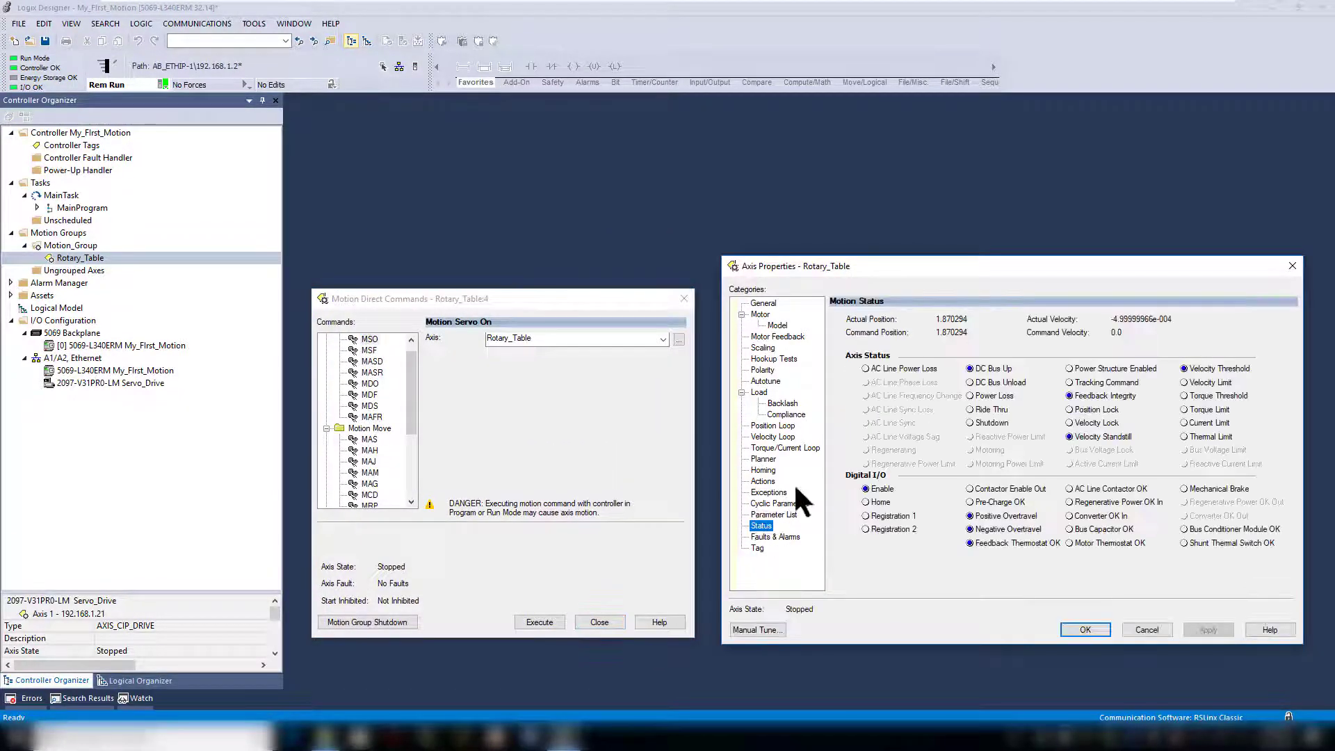
pyautogui.moveTo(978, 263); pyautogui.dragTo(991, 273)
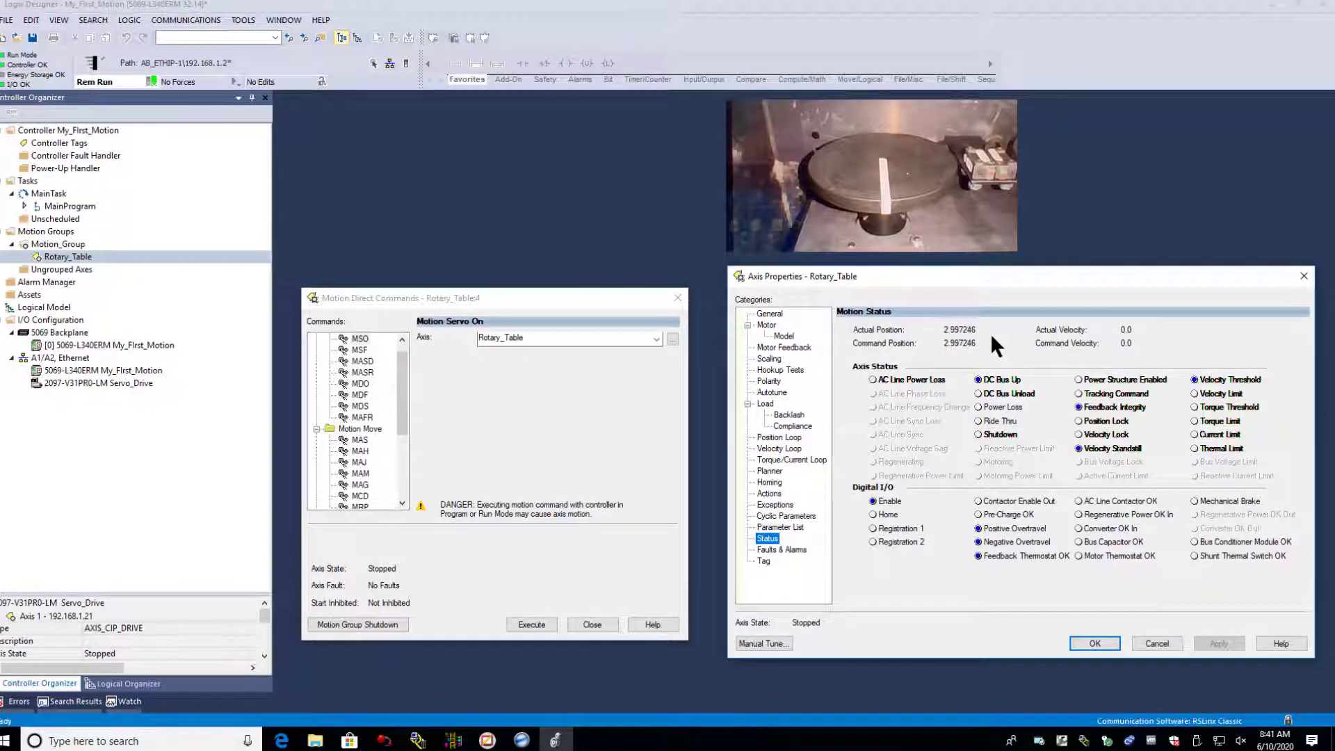
# - Home the Rotary_Table axis with the MAH direct command, and enable its drive with the MSO command
pyautogui.click(360, 451)
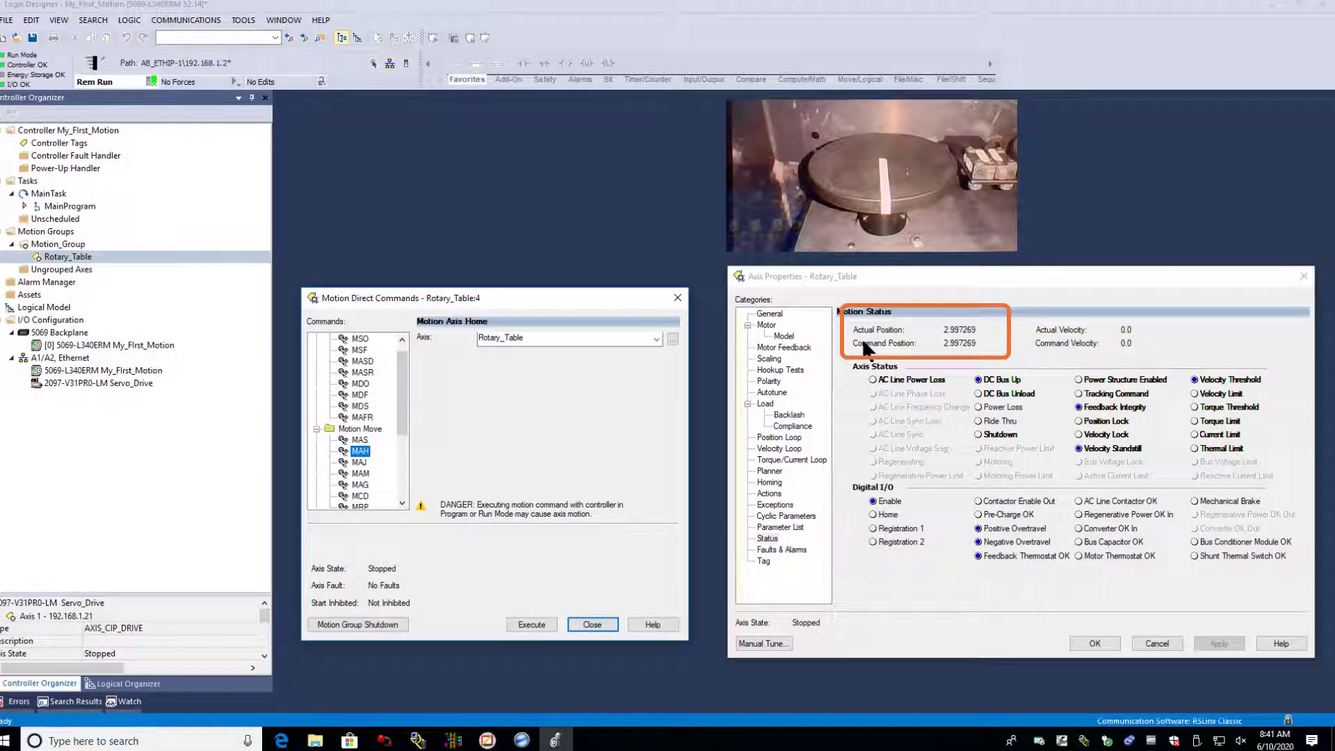
pyautogui.click(534, 625)
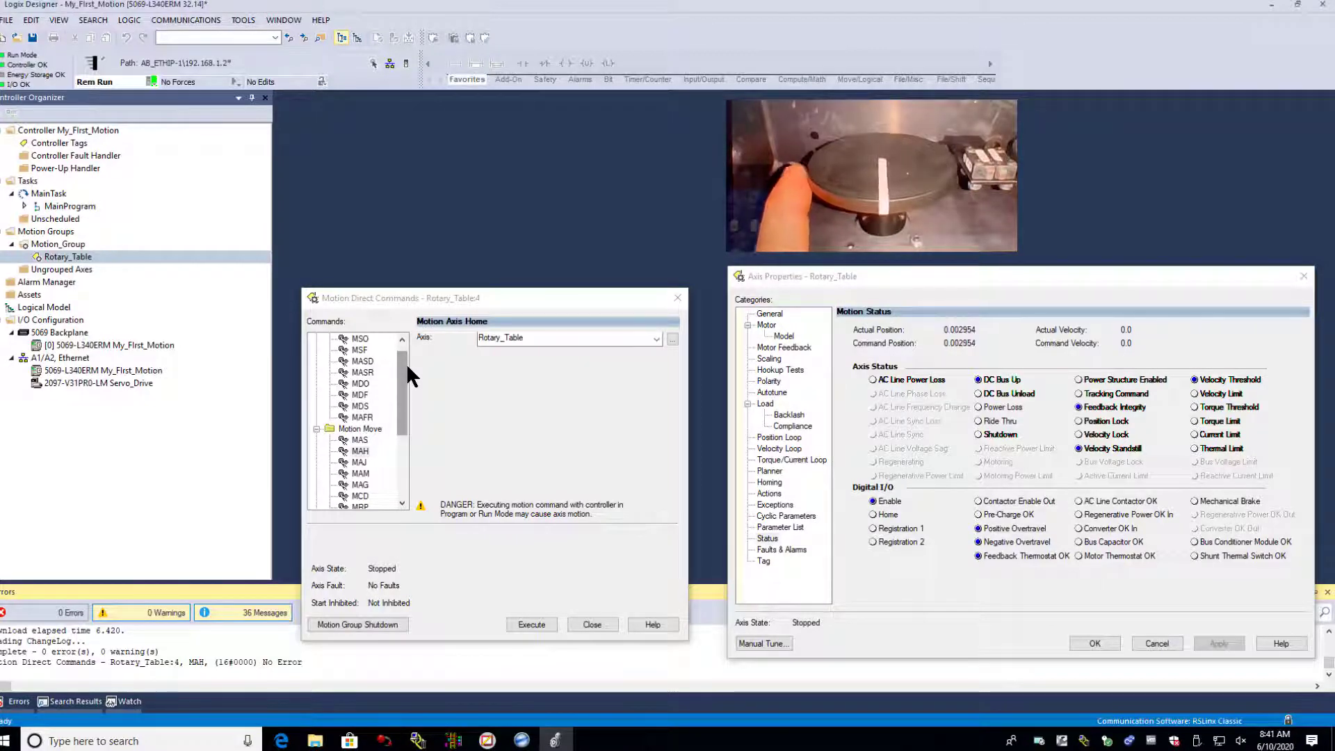
pyautogui.click(361, 339)
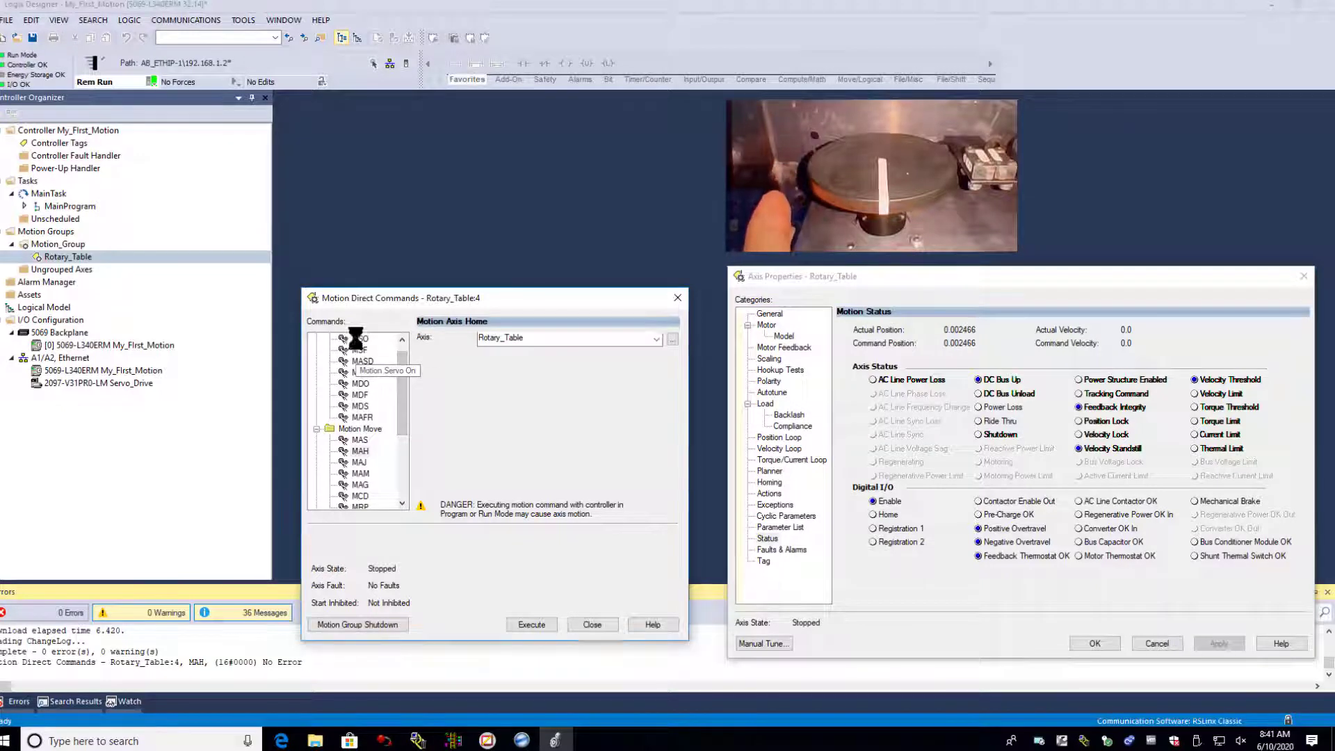
pyautogui.click(529, 622)
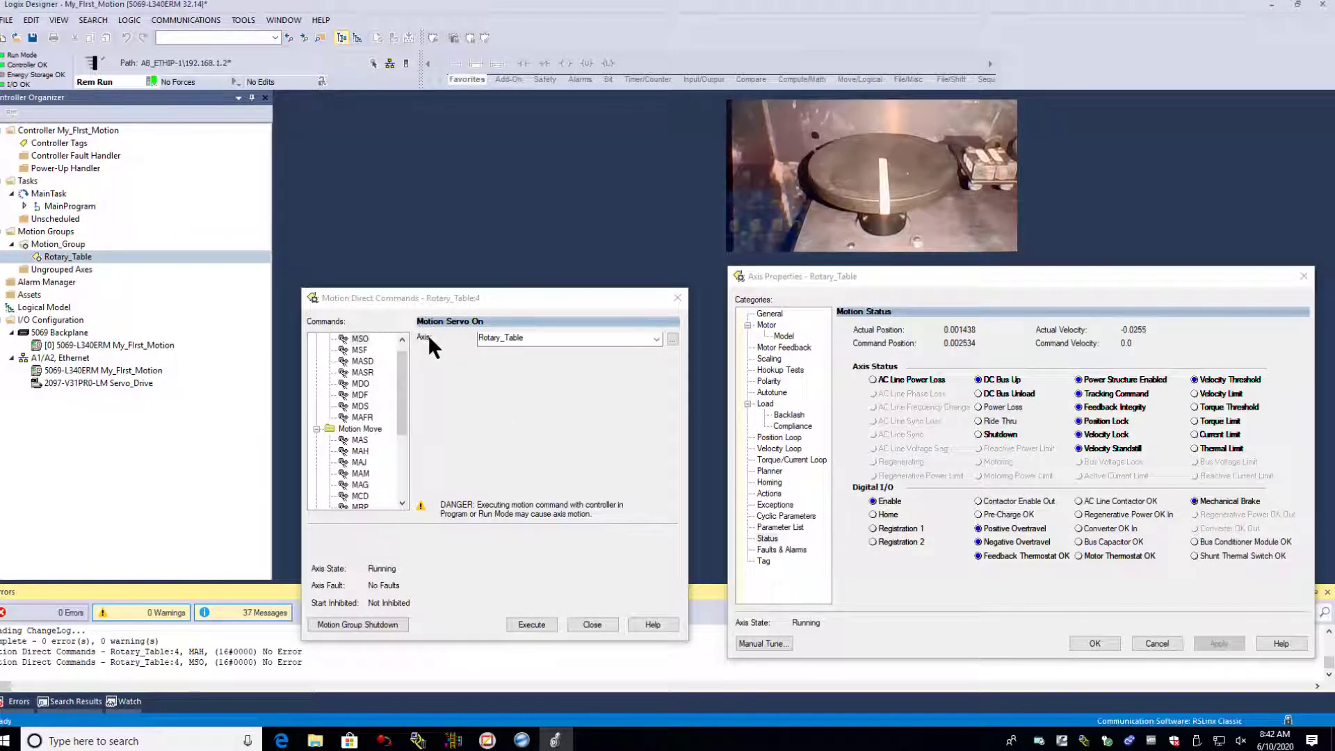
# - Choose the MAM (Motion Axis Move) direct command for Rotary_Table with the Absolute move type
pyautogui.click(352, 473)
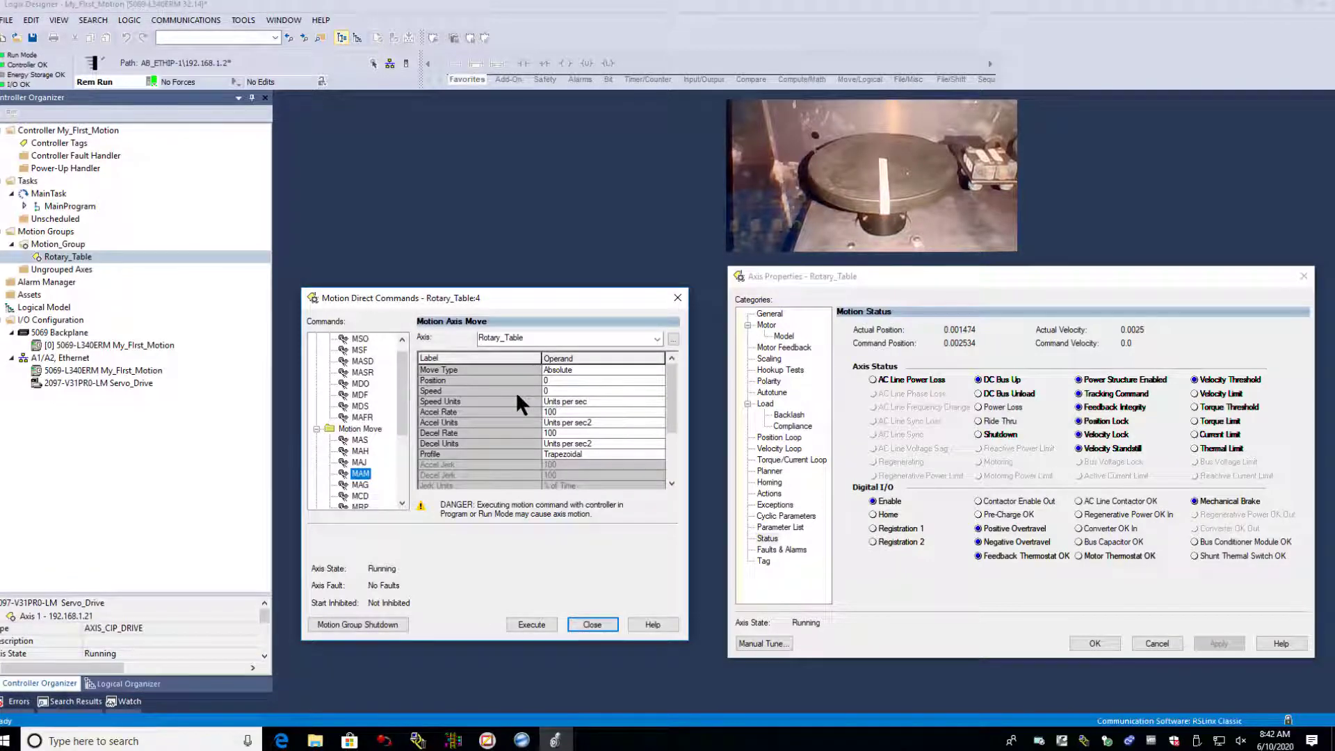
pyautogui.moveTo(540, 294); pyautogui.dragTo(541, 261)
pyautogui.click(607, 337)
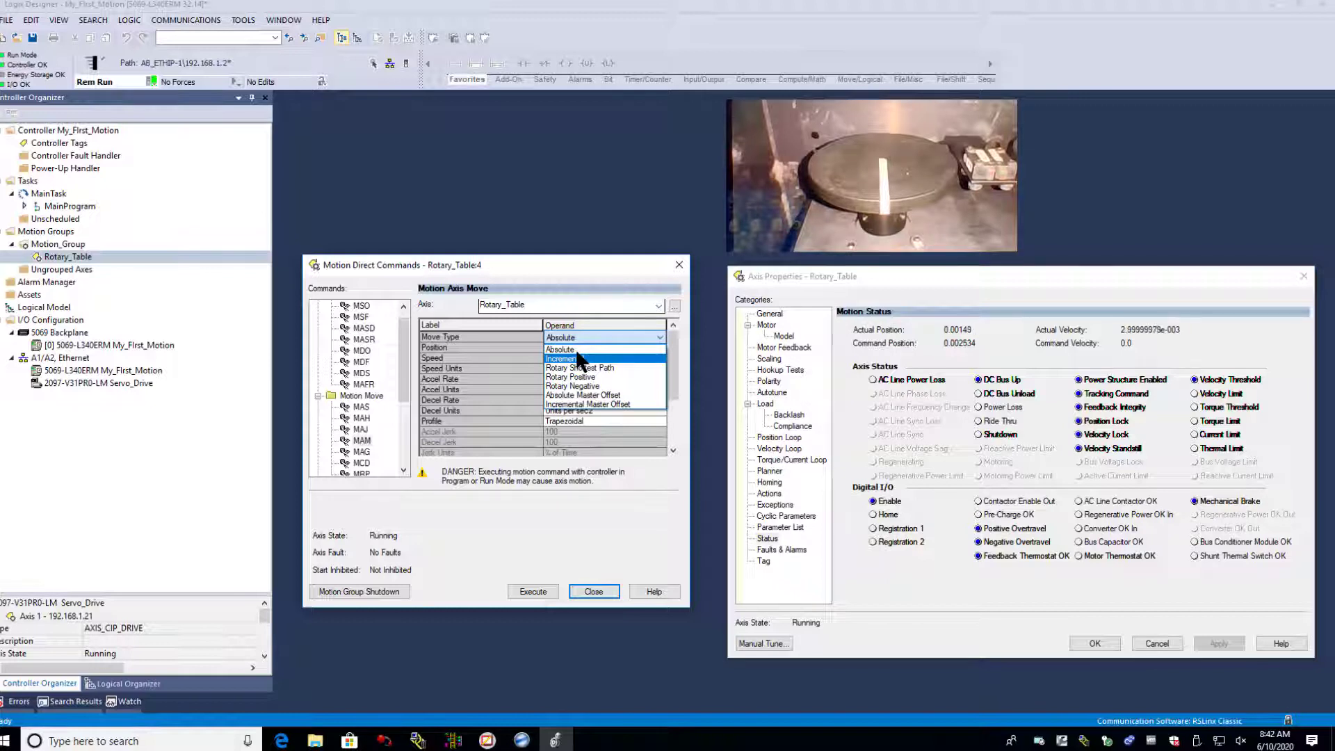
pyautogui.click(574, 349)
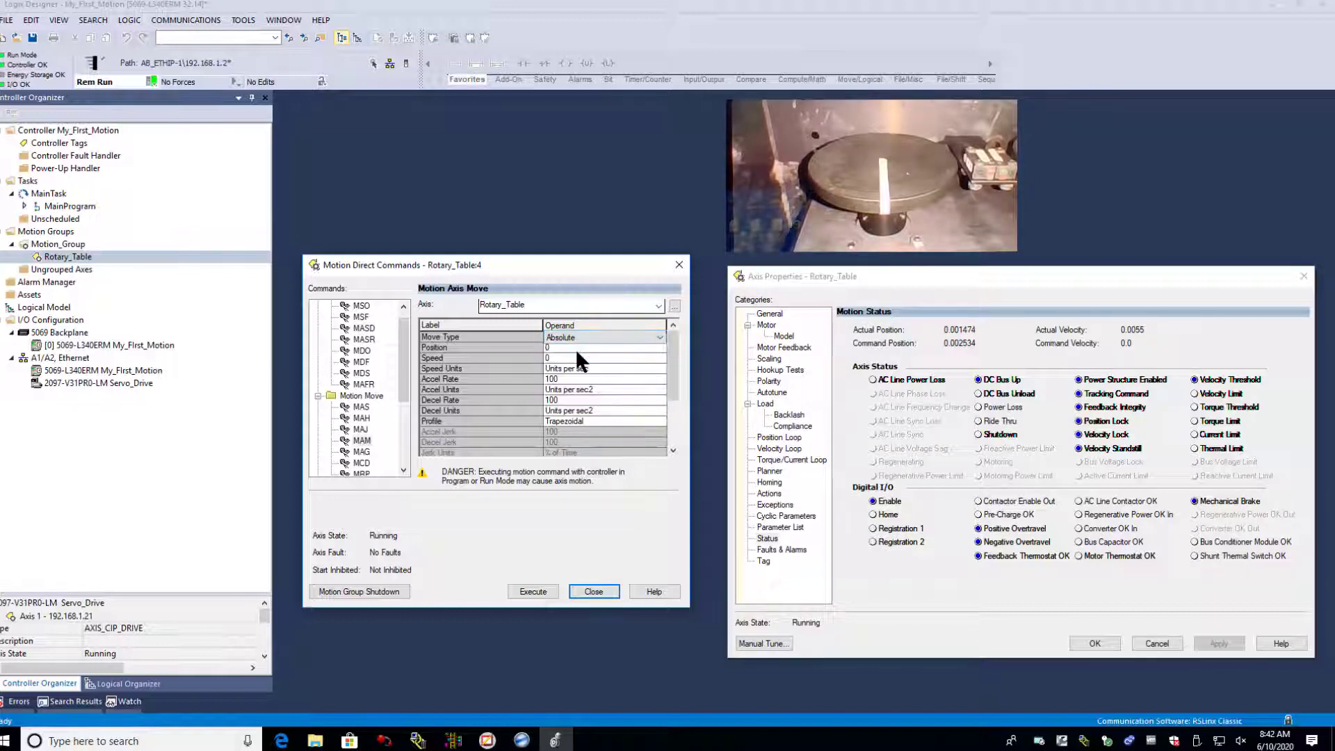
pyautogui.moveTo(582, 260); pyautogui.dragTo(581, 251)
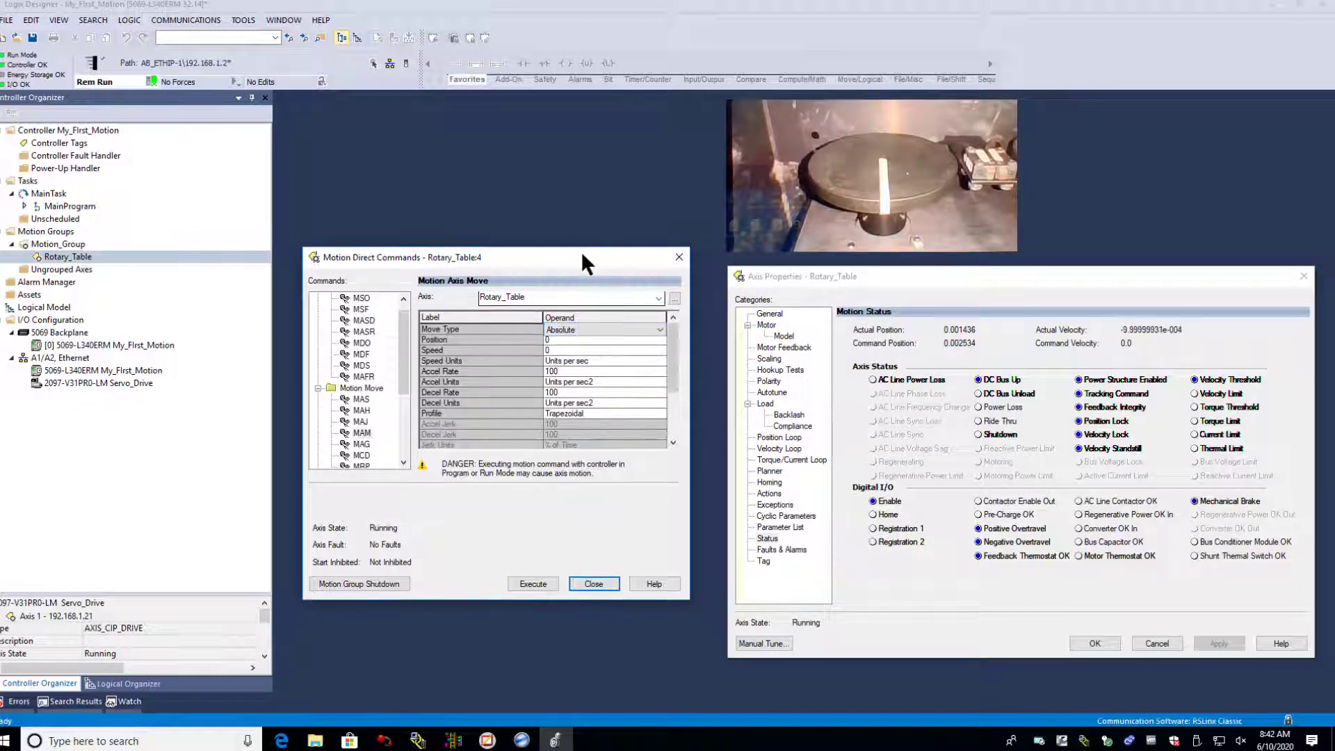
# - Set the absolute move's position to 1 and speed to 1 unit per sec, and execute it
pyautogui.click(554, 339)
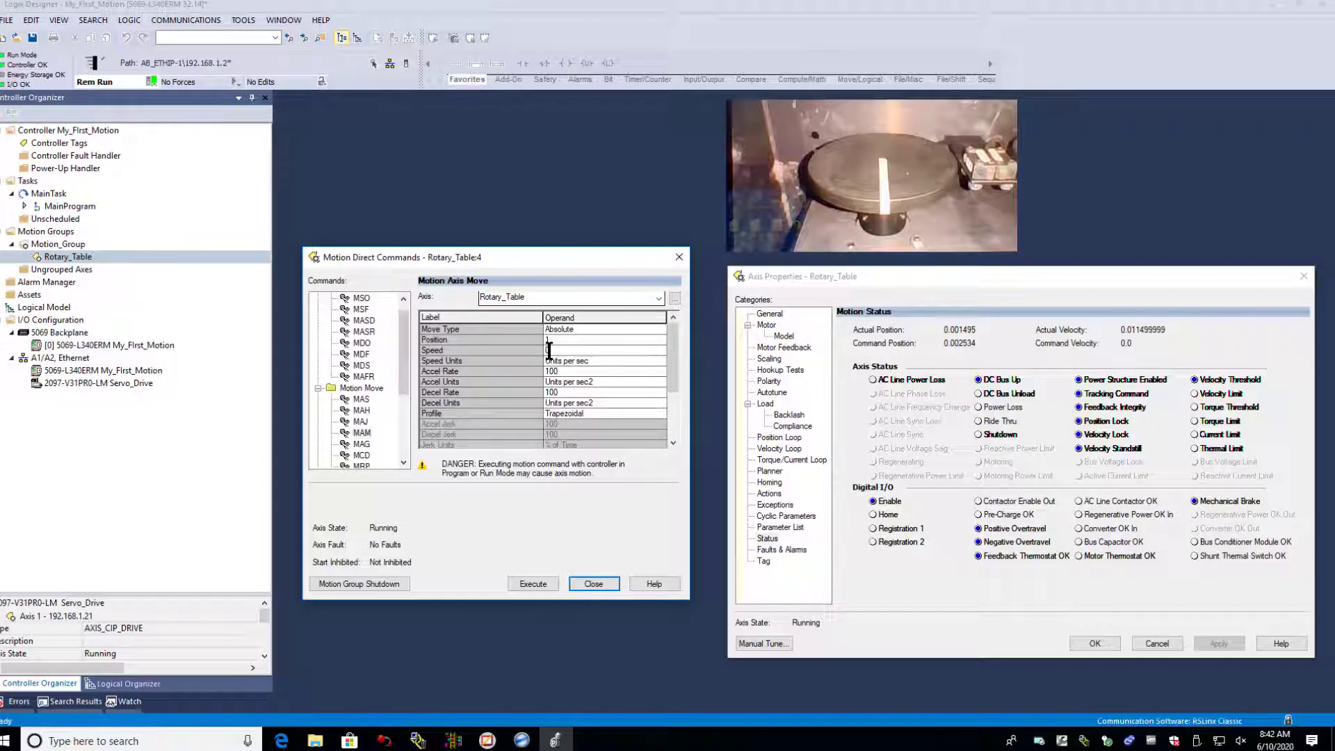
pyautogui.write('1')
pyautogui.click(550, 350)
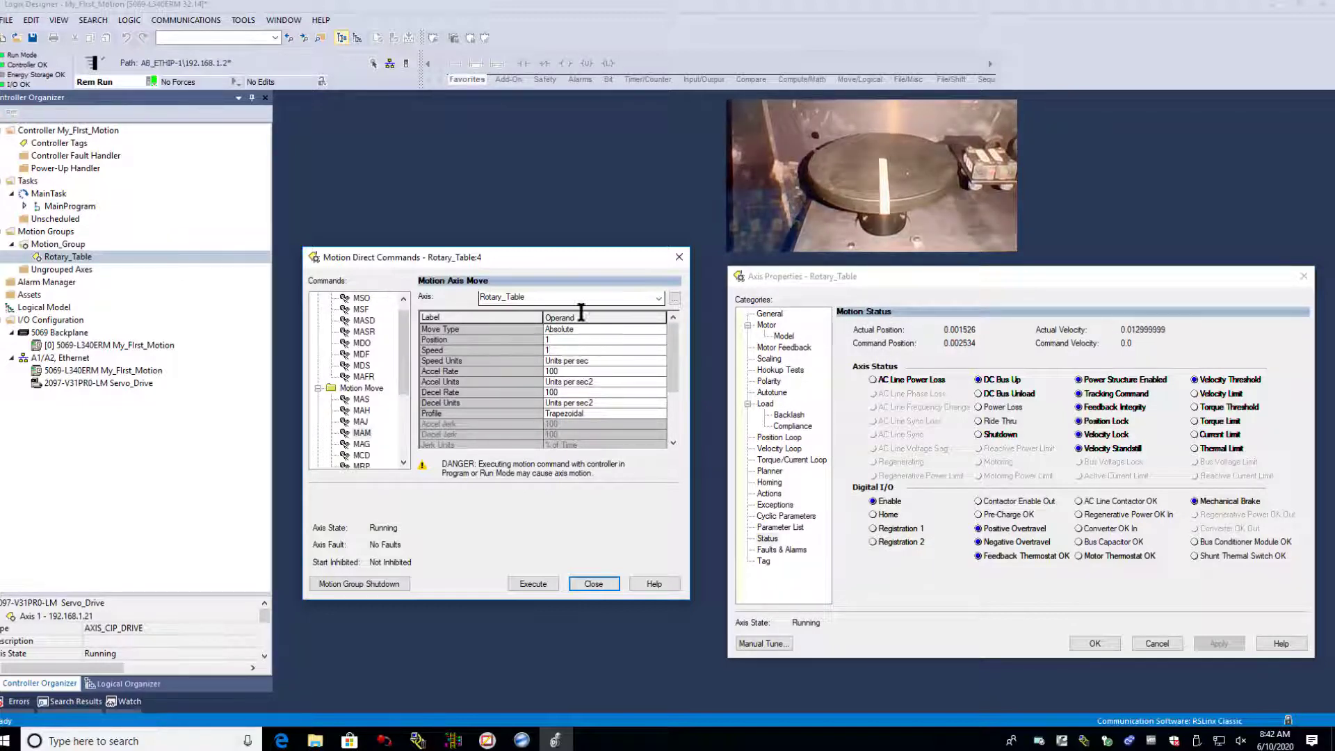
pyautogui.moveTo(578, 252); pyautogui.dragTo(578, 195)
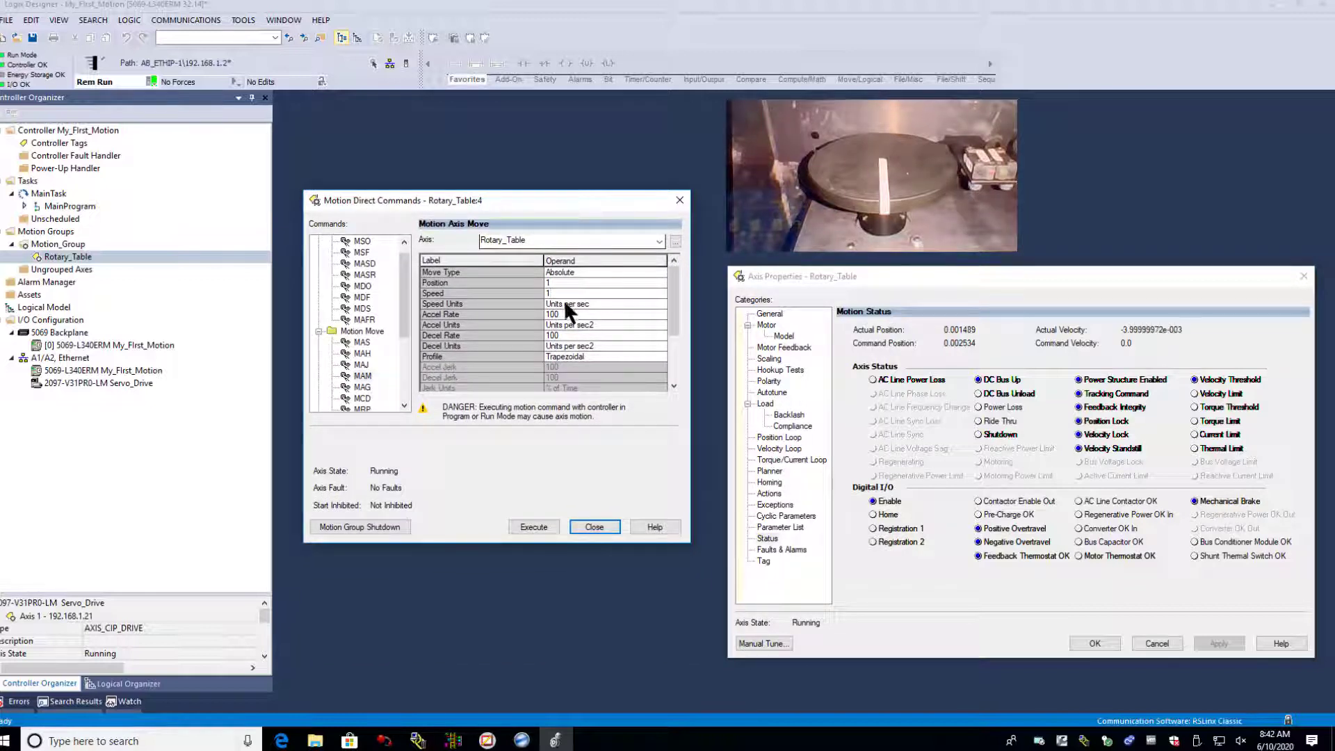
pyautogui.click(533, 528)
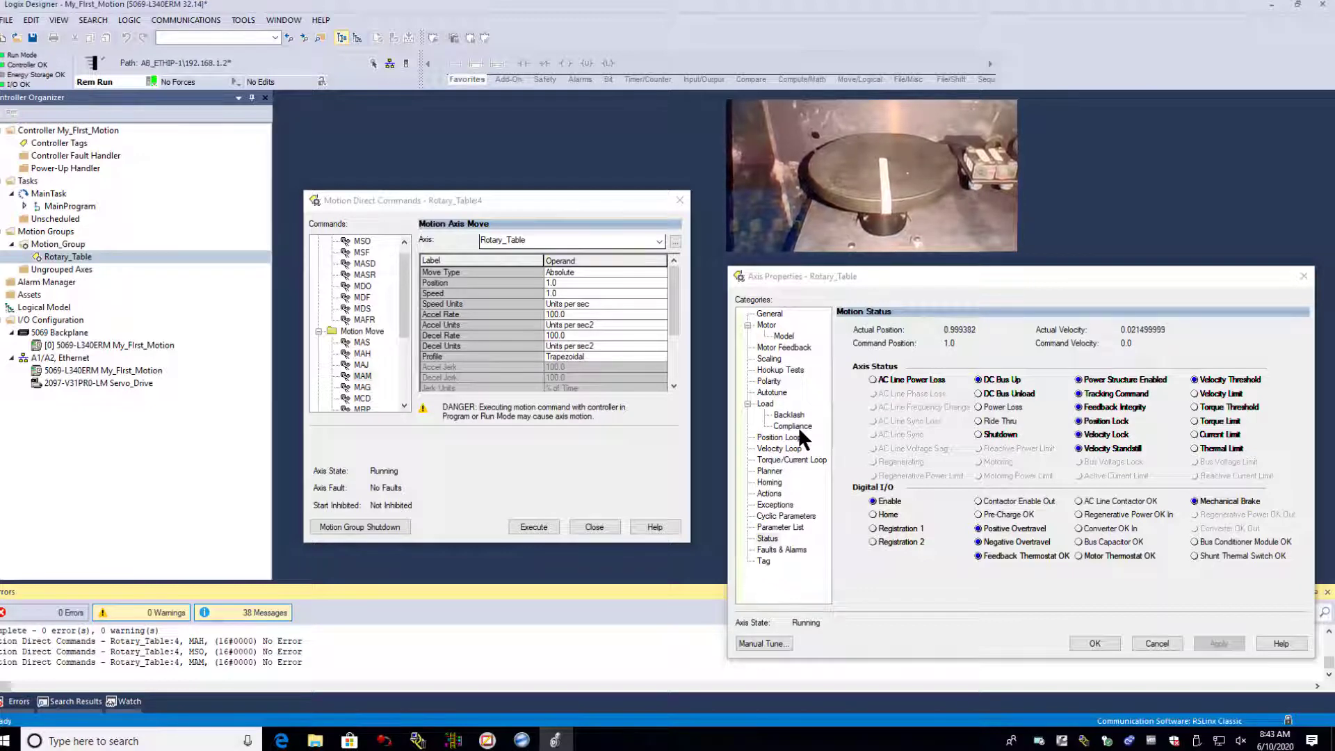
# - Set the absolute move's position to 2 and execute it, and execute the same move a second time
pyautogui.click(566, 283)
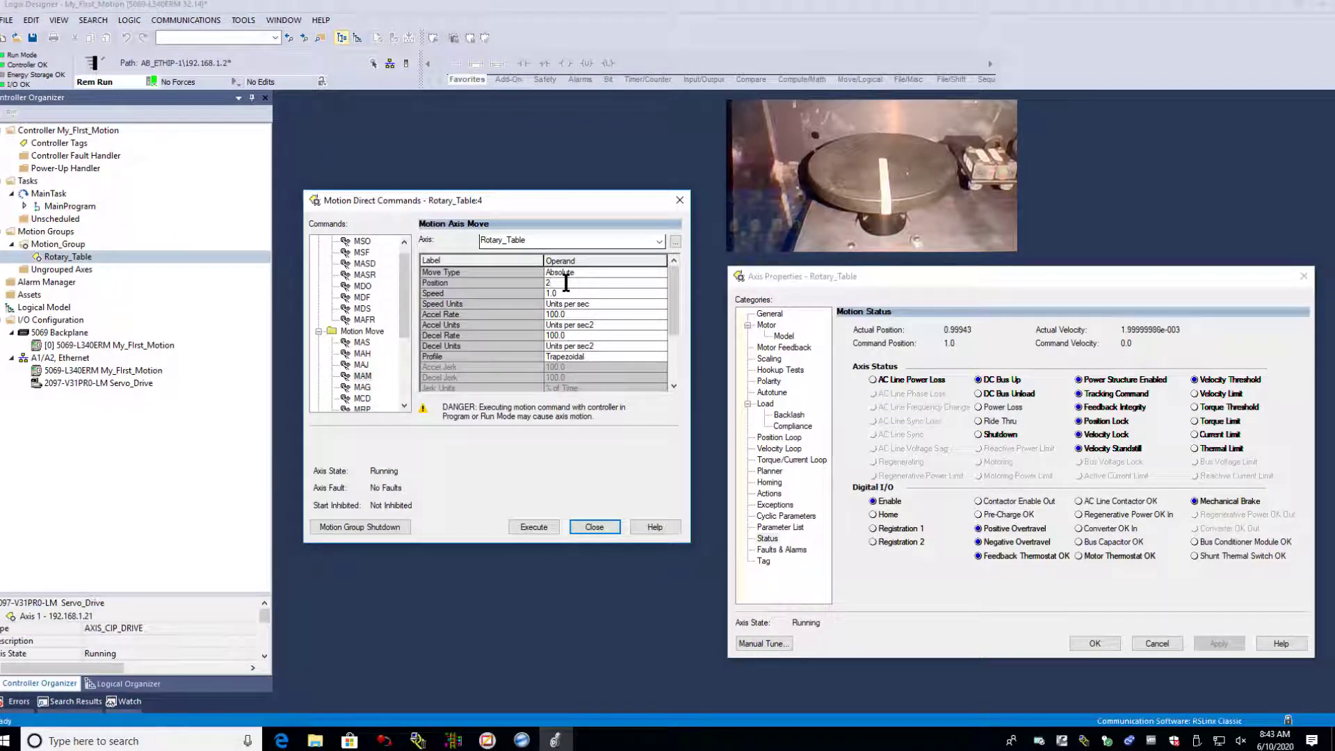
pyautogui.write('2')
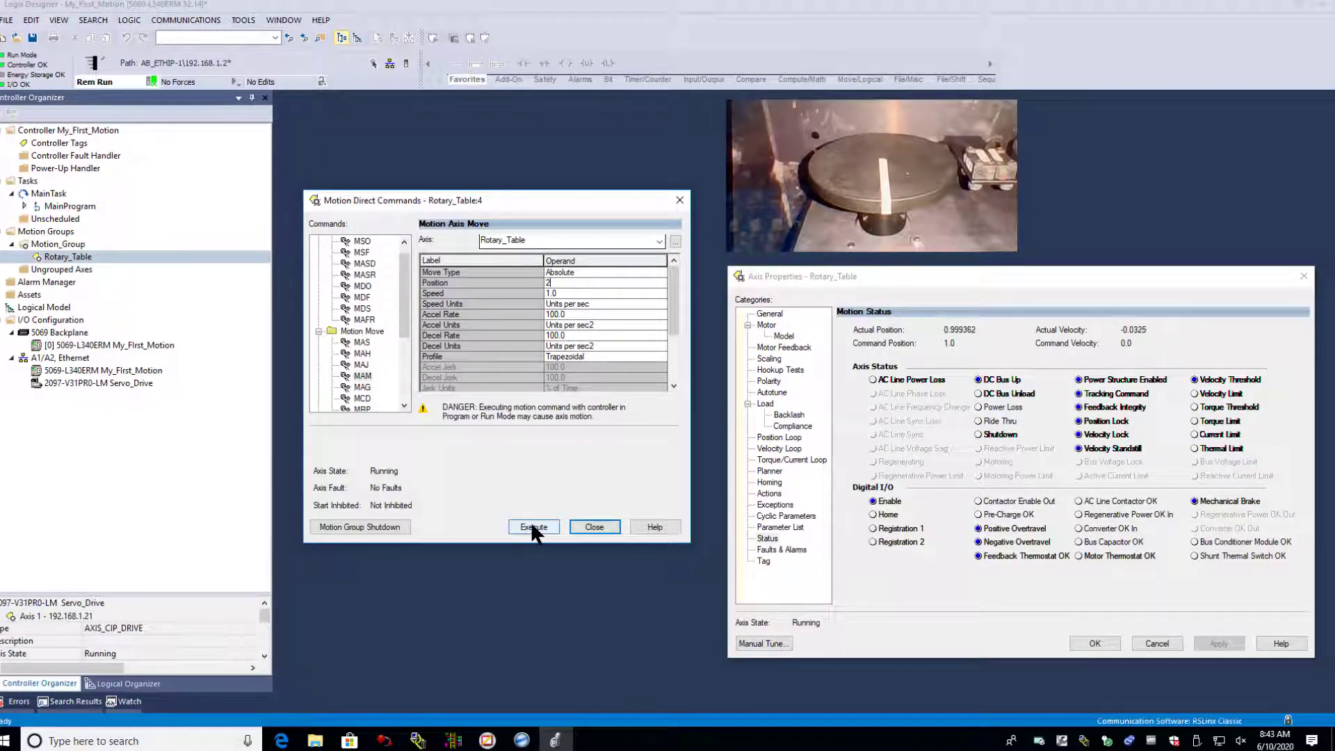
pyautogui.click(533, 527)
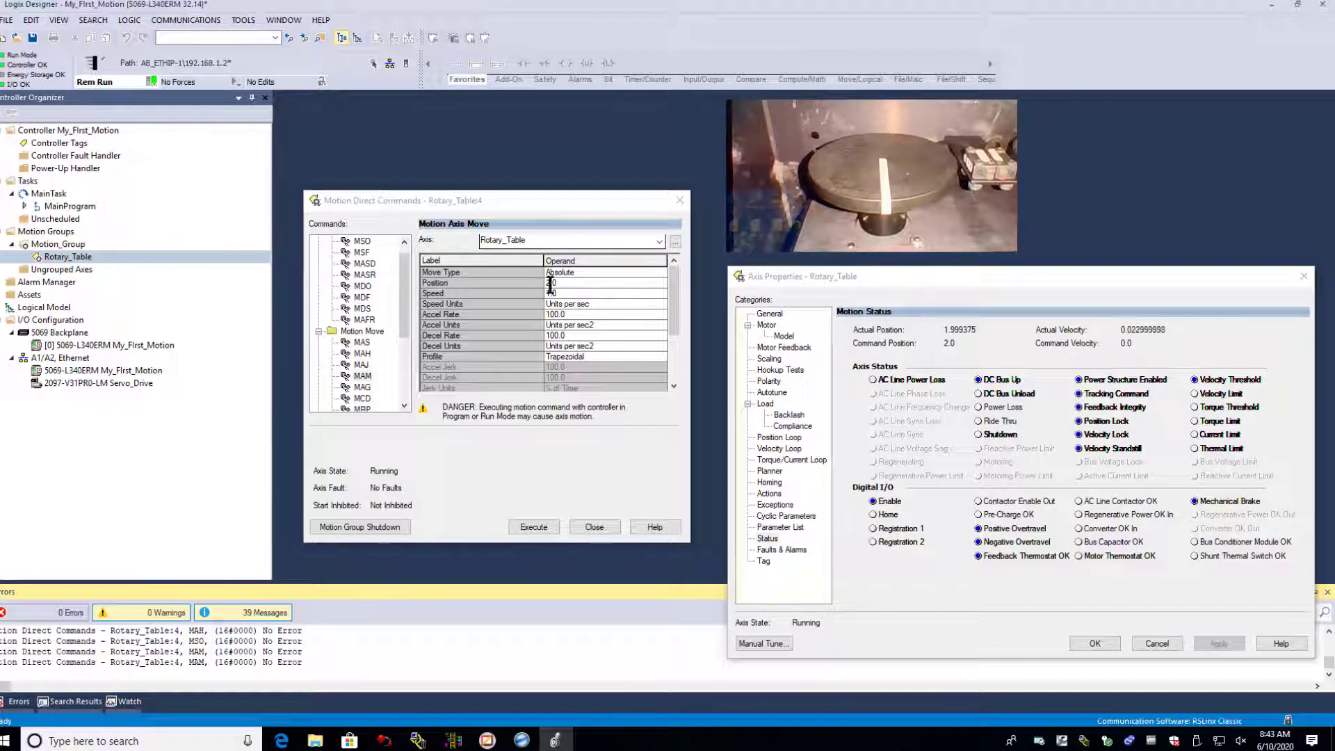
pyautogui.click(528, 529)
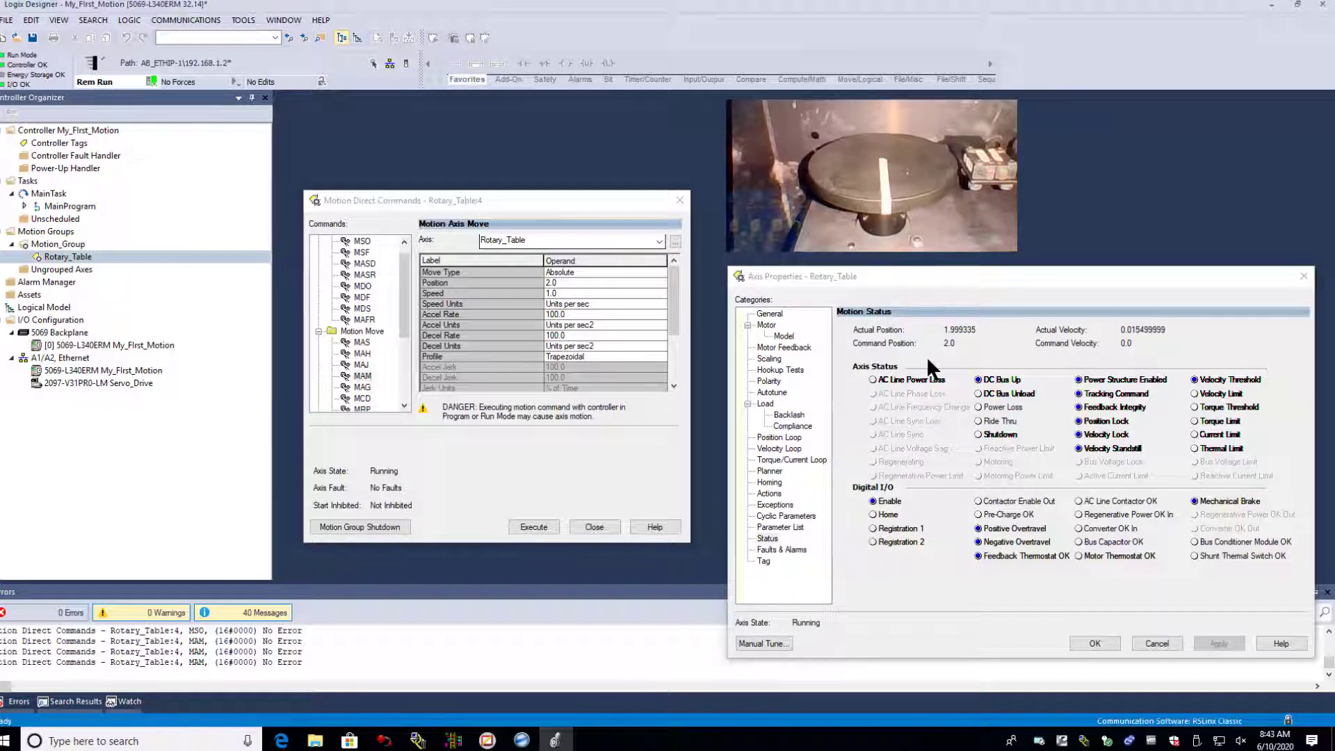
# - Change the move type to Incremental and execute the Rotary_Table move with a position of 2.0
pyautogui.click(556, 281)
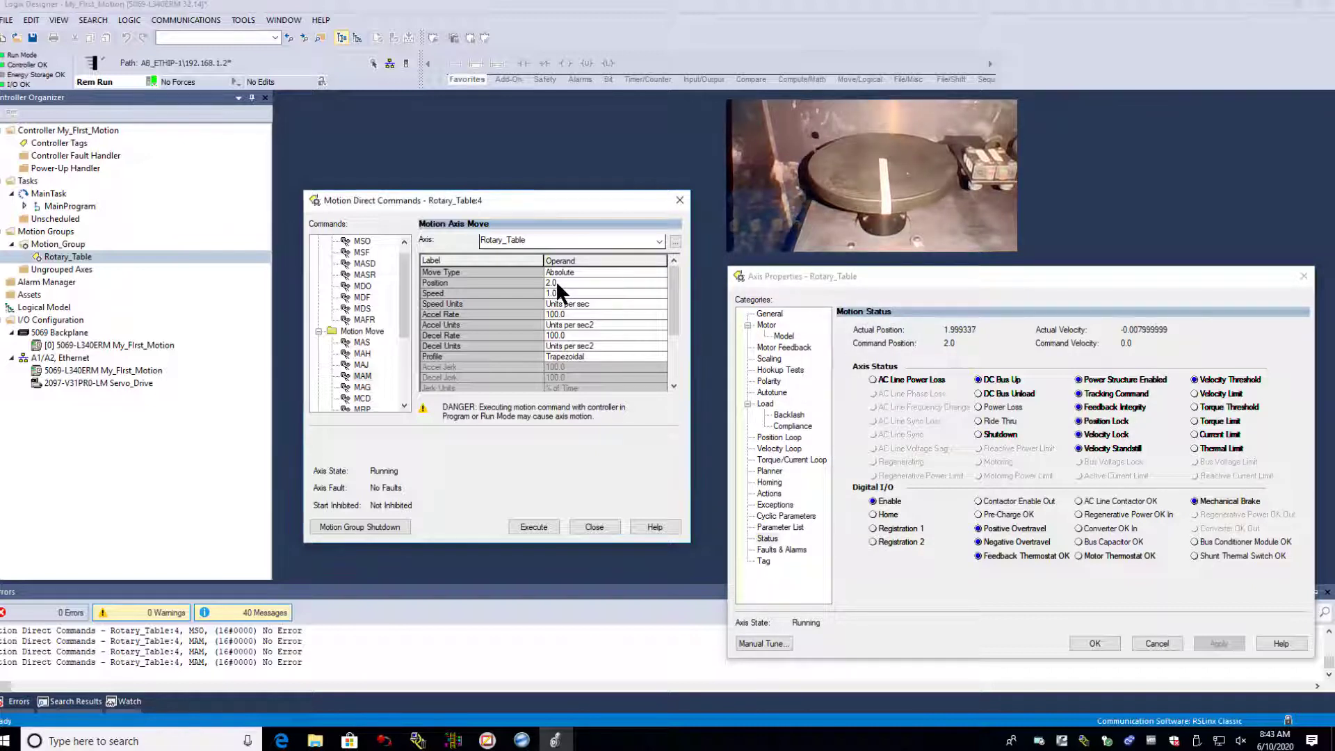
pyautogui.click(639, 271)
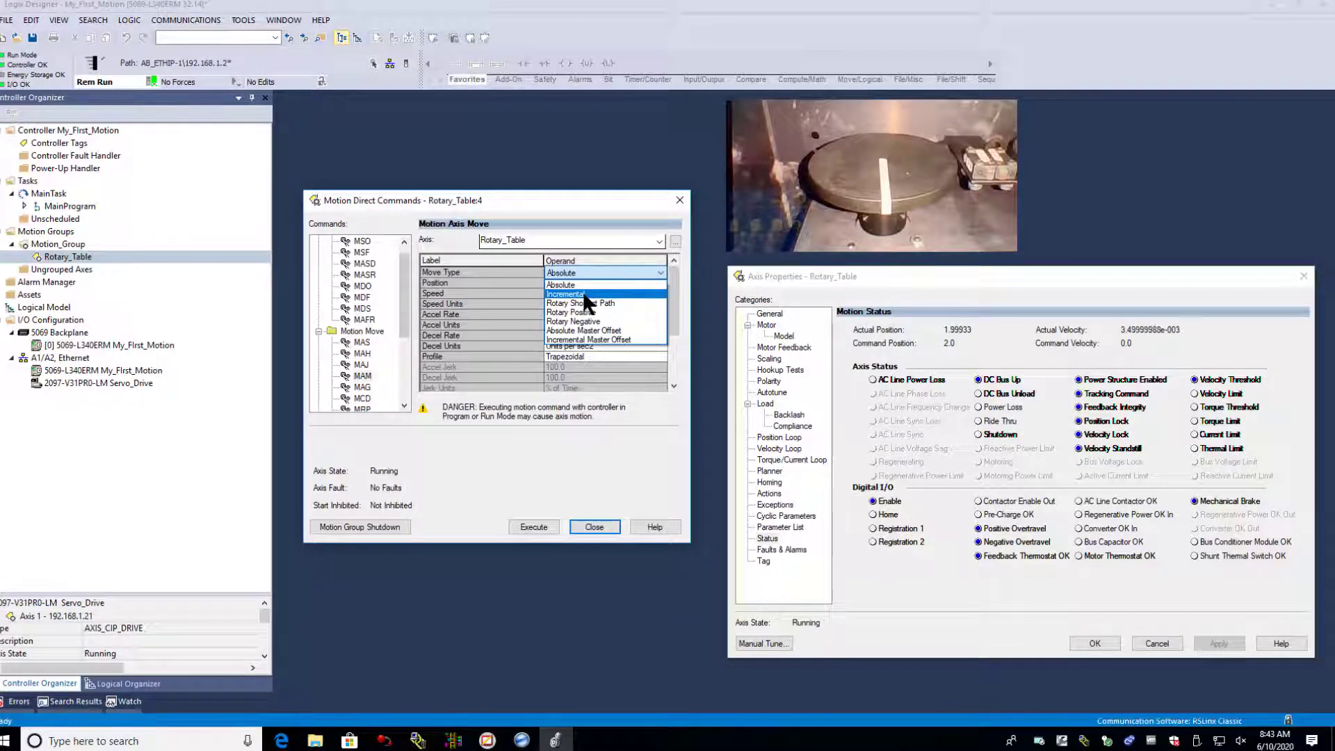
pyautogui.click(585, 298)
pyautogui.click(580, 282)
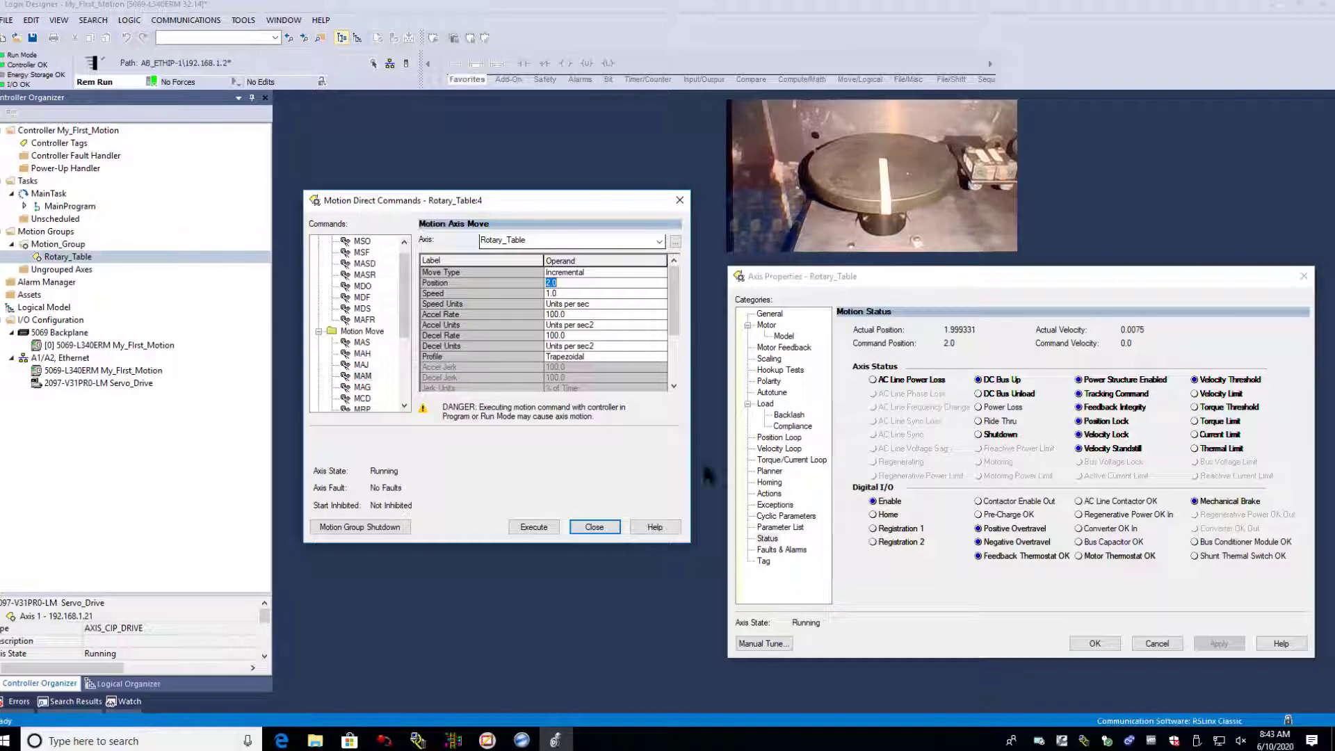
pyautogui.click(550, 525)
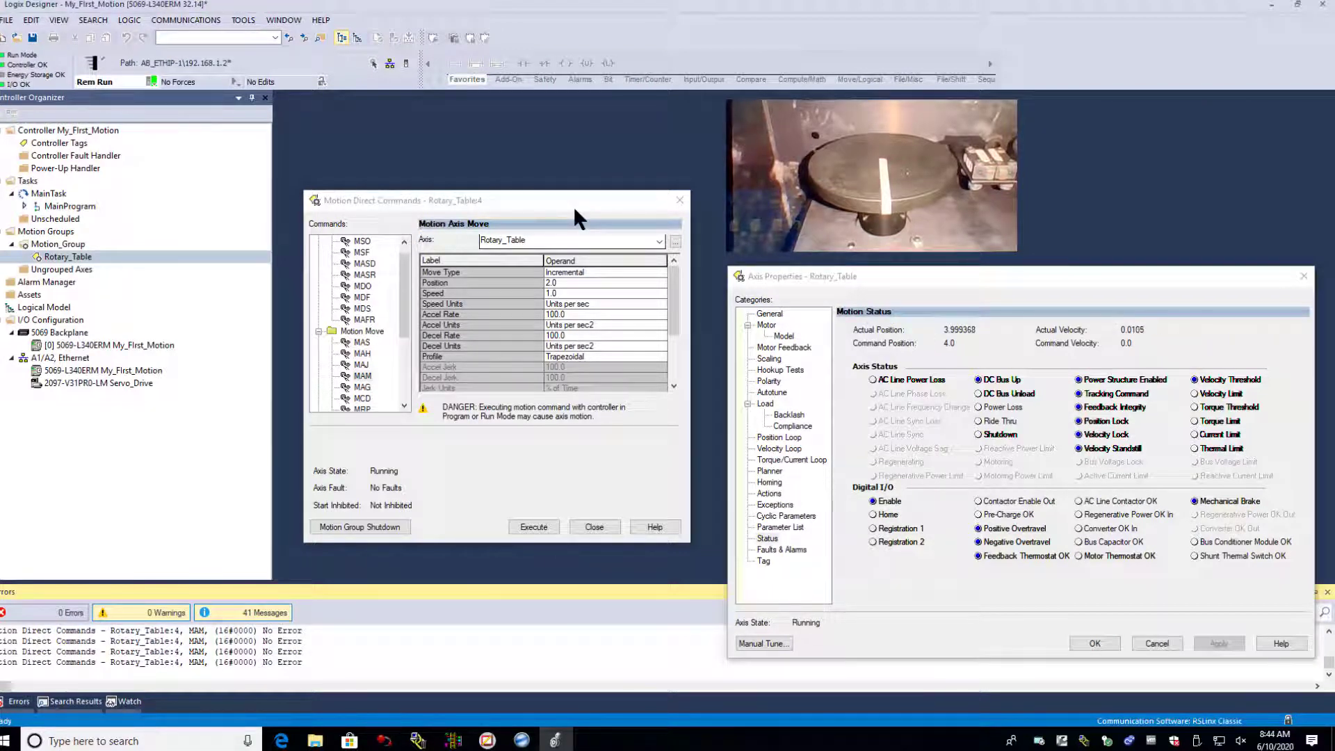
# - Set the move type back to Absolute and the position to 0, and execute the Rotary_Table move
pyautogui.click(569, 283)
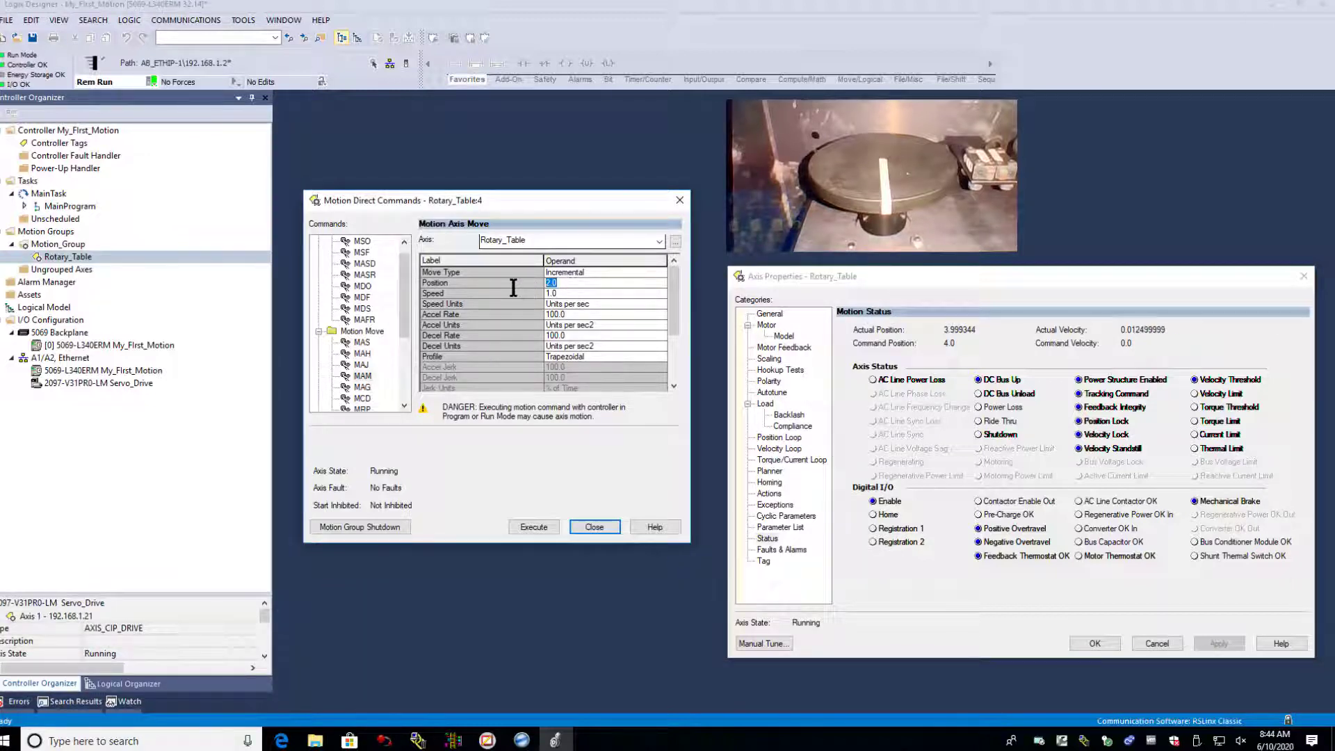
pyautogui.click(601, 271)
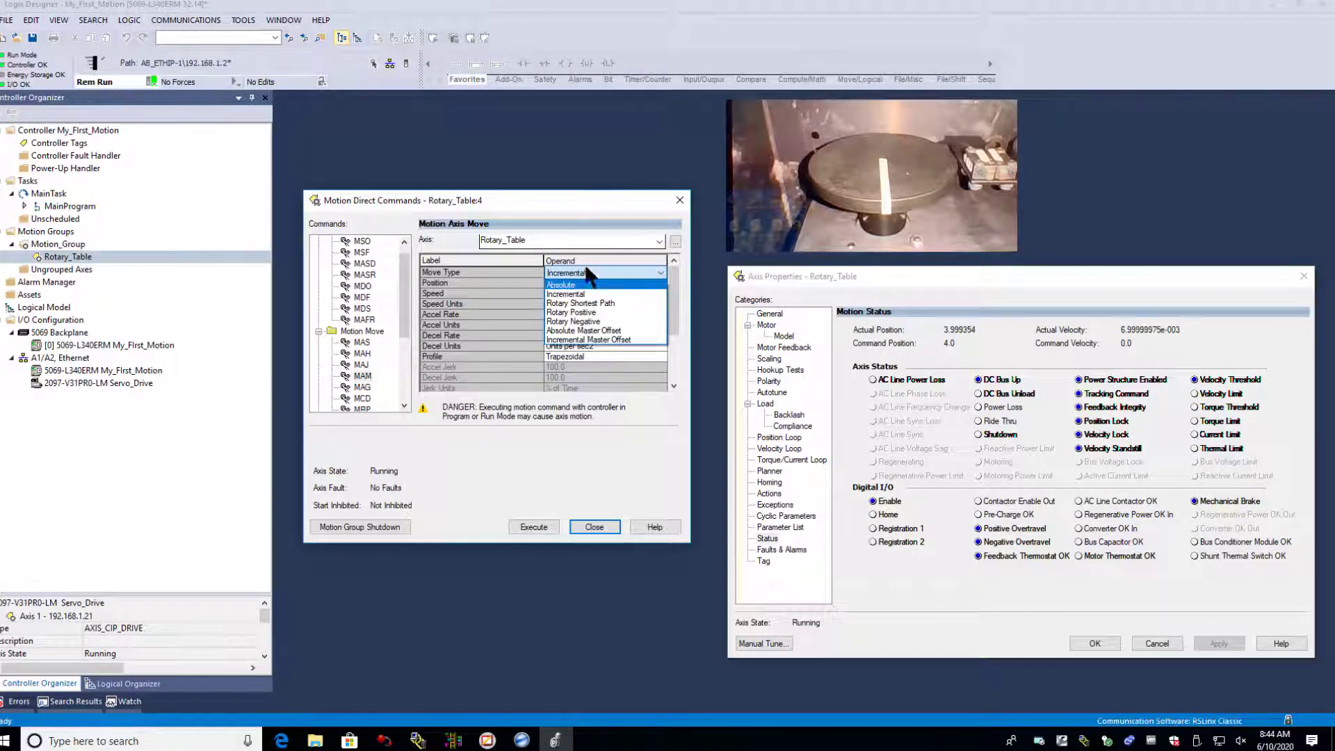
pyautogui.click(602, 284)
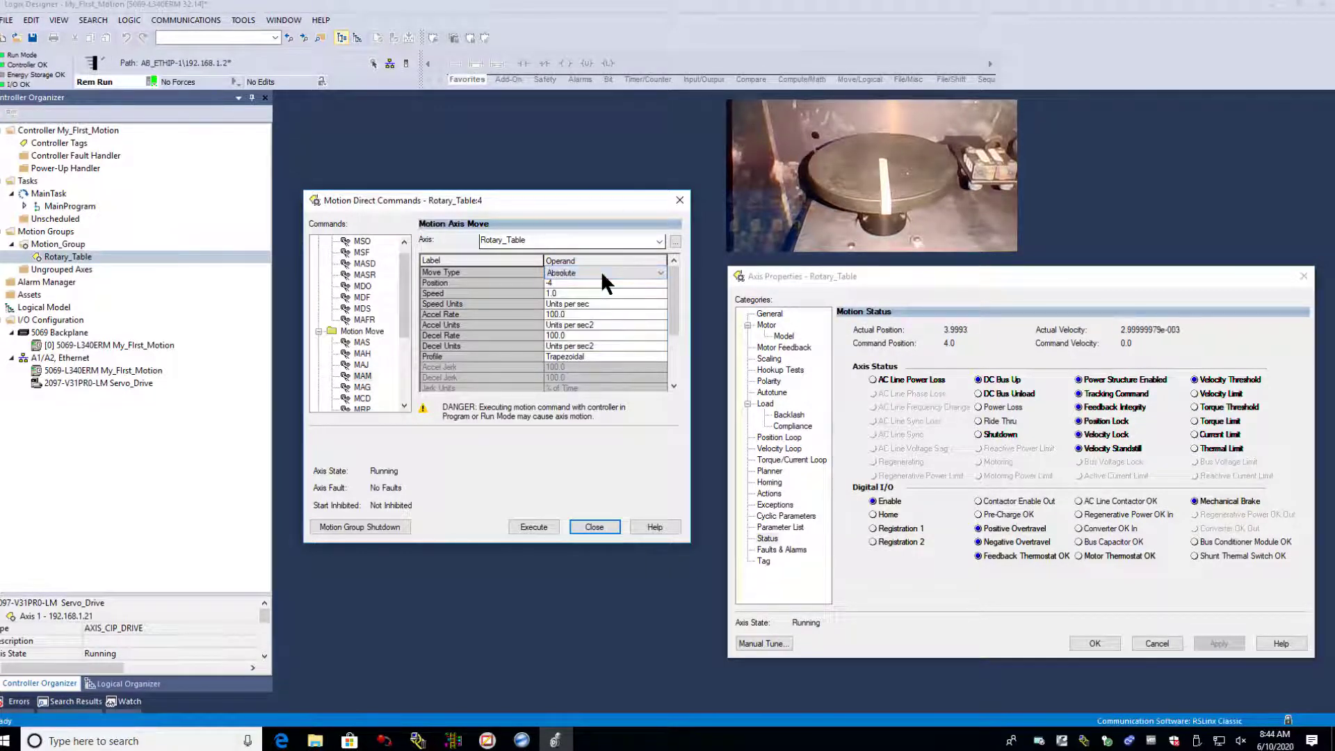
pyautogui.click(572, 281)
pyautogui.click(572, 281)
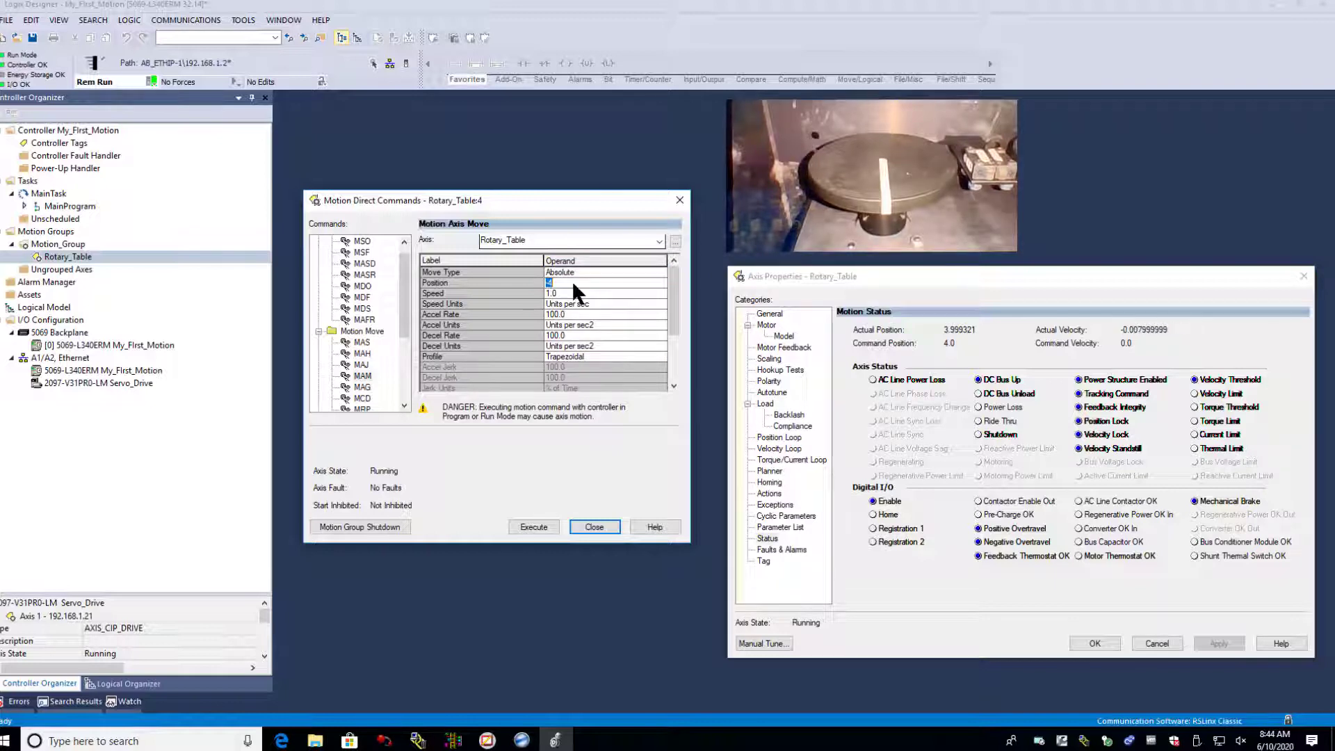
pyautogui.click(532, 526)
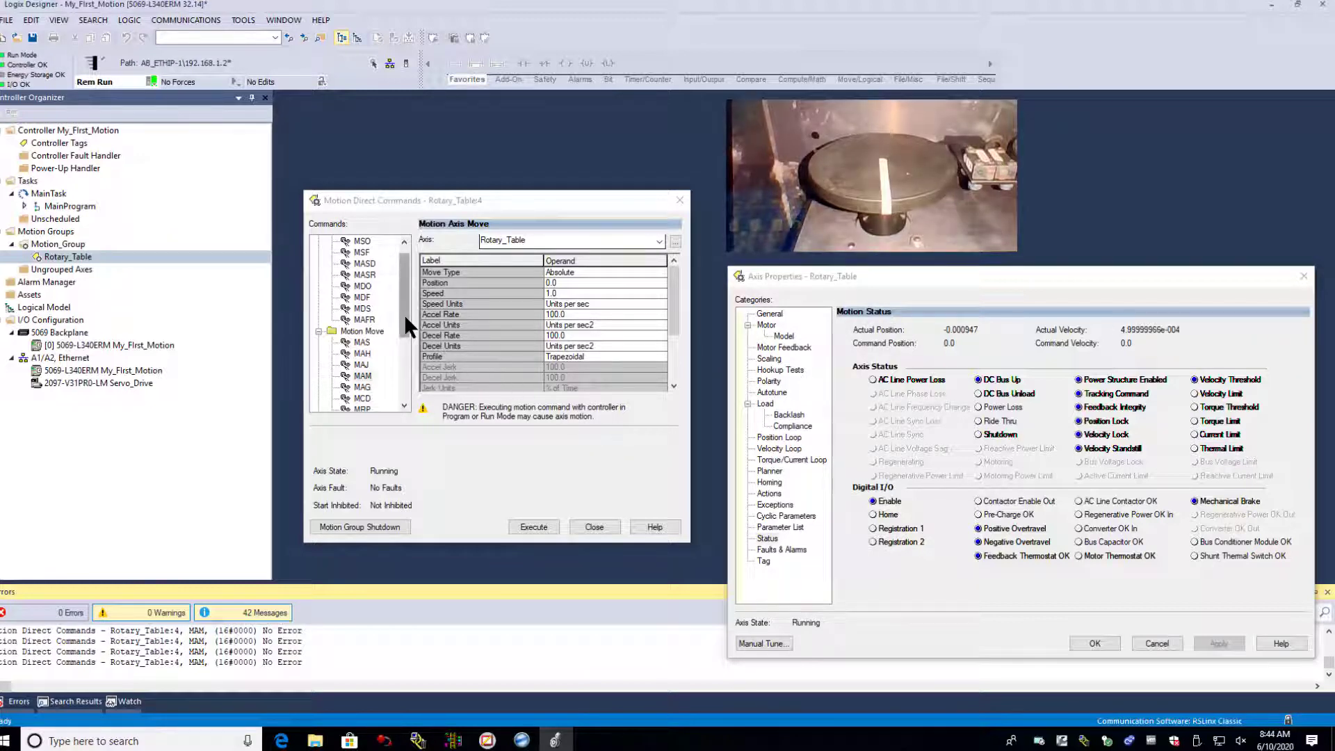
# - Disable the Rotary_Table drive with the MSF (Motion Servo Off) command, and move the Axis Properties dialog clear of the message log
pyautogui.moveTo(403, 315); pyautogui.dragTo(404, 288)
pyautogui.click(363, 266)
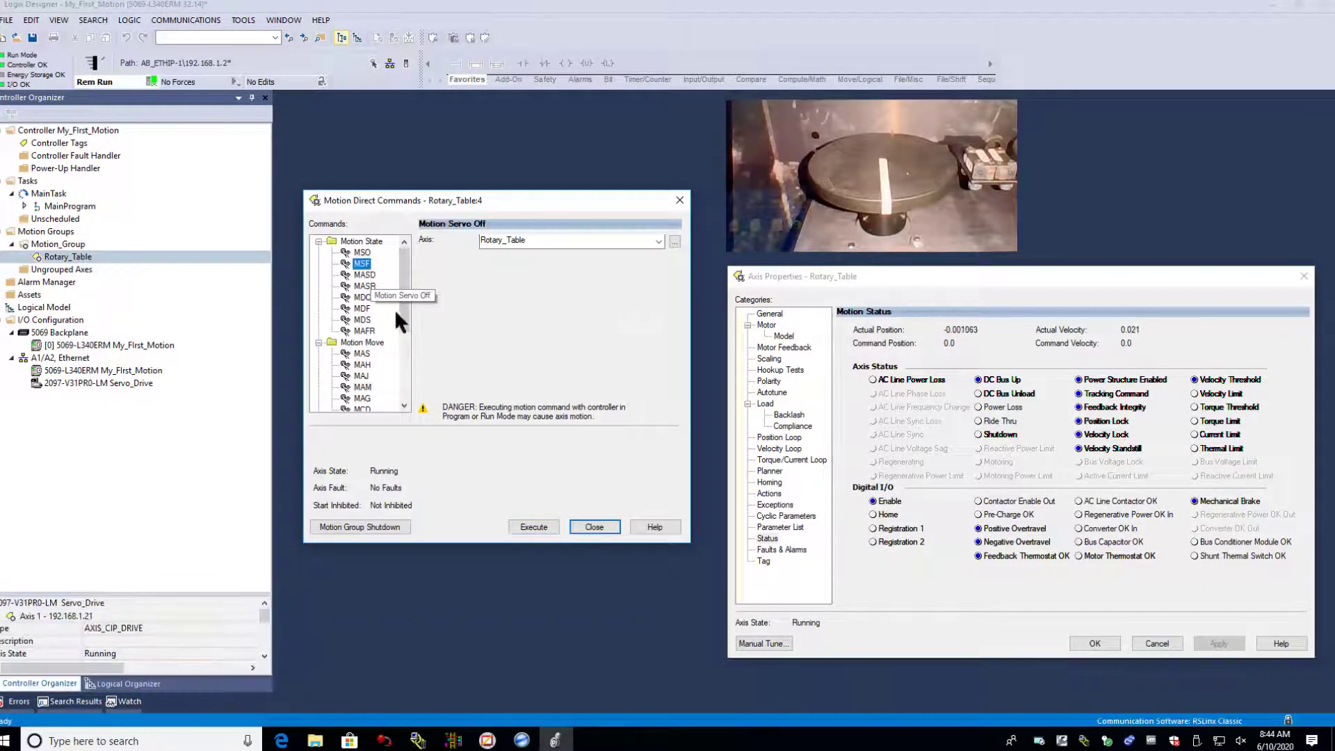
pyautogui.click(538, 527)
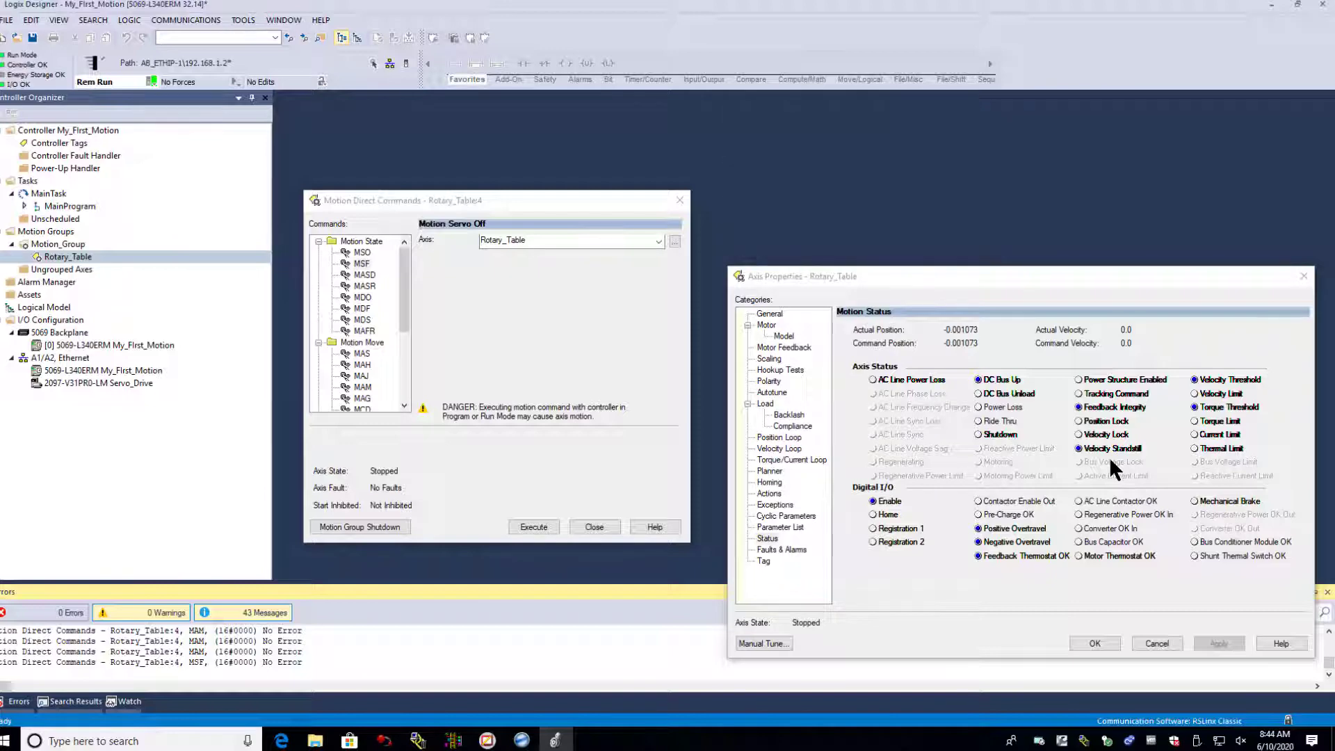
pyautogui.moveTo(1100, 275); pyautogui.dragTo(1100, 185)
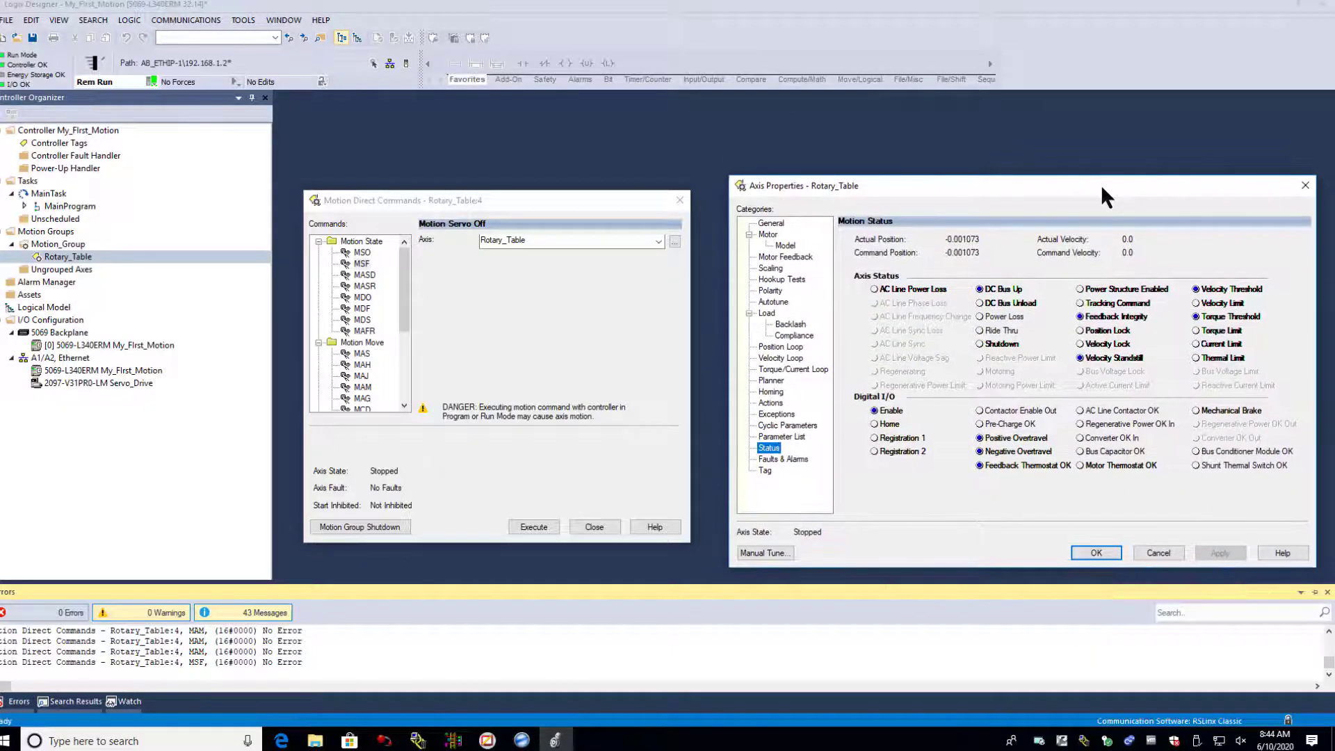